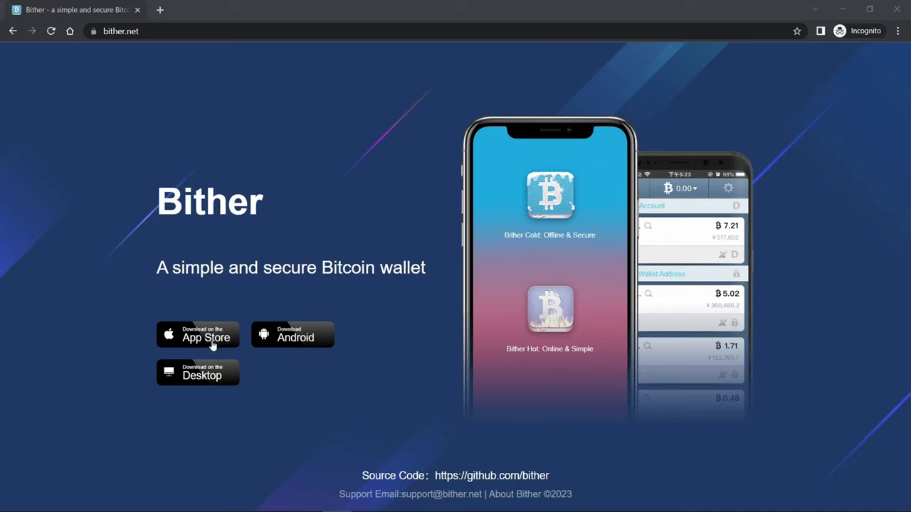
Get the desktop version of Bither and create an HD account with xrandom enabled, setting the wallet password.
{"action": "left_click", "coordinate": [222, 379]}
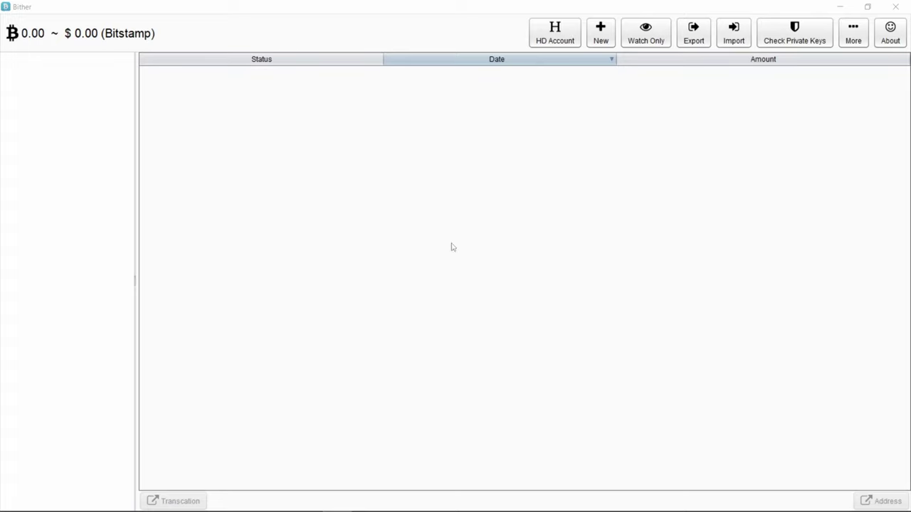
{"action": "left_click", "coordinate": [559, 34]}
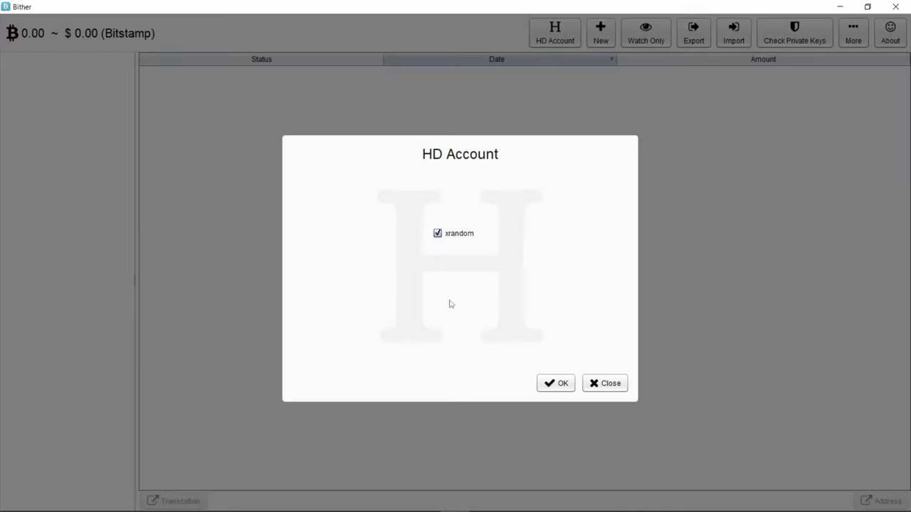
{"action": "left_click", "coordinate": [561, 385]}
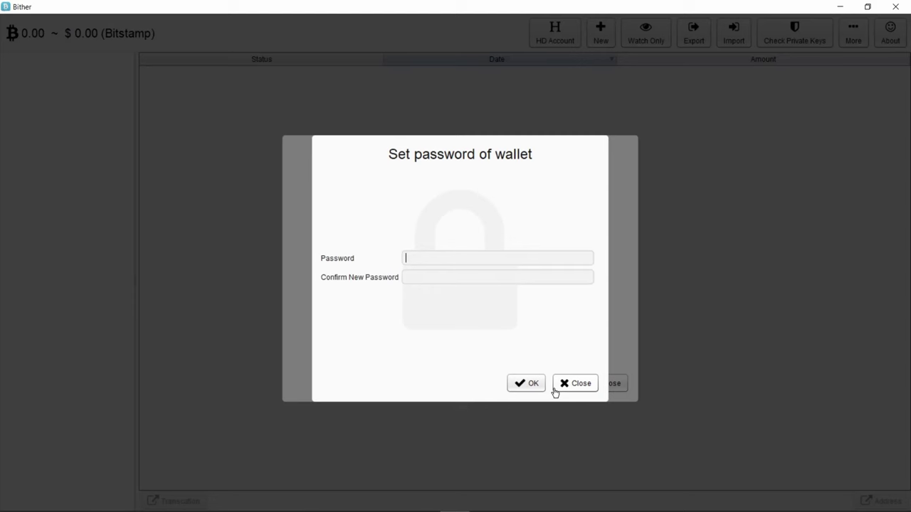
{"action": "type", "text": "1"}
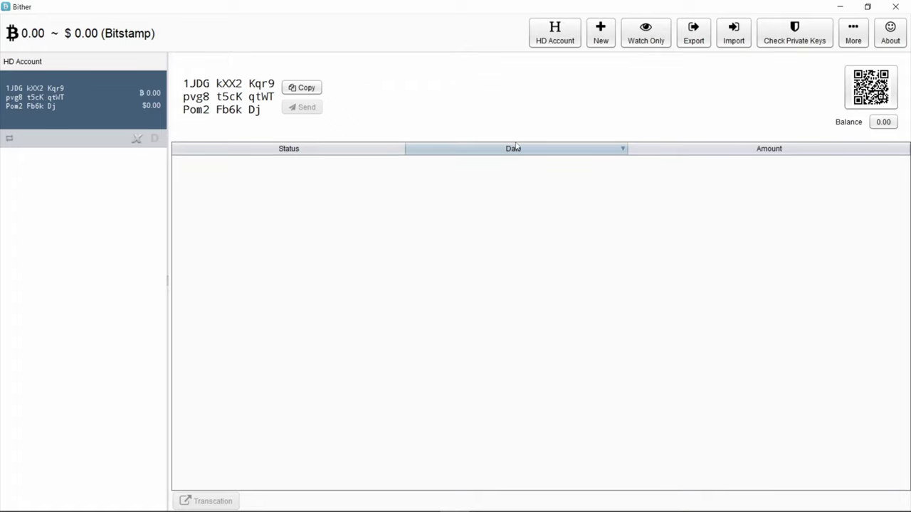
View the QR code of the HD account's receiving address and close it.
{"action": "left_click", "coordinate": [880, 88]}
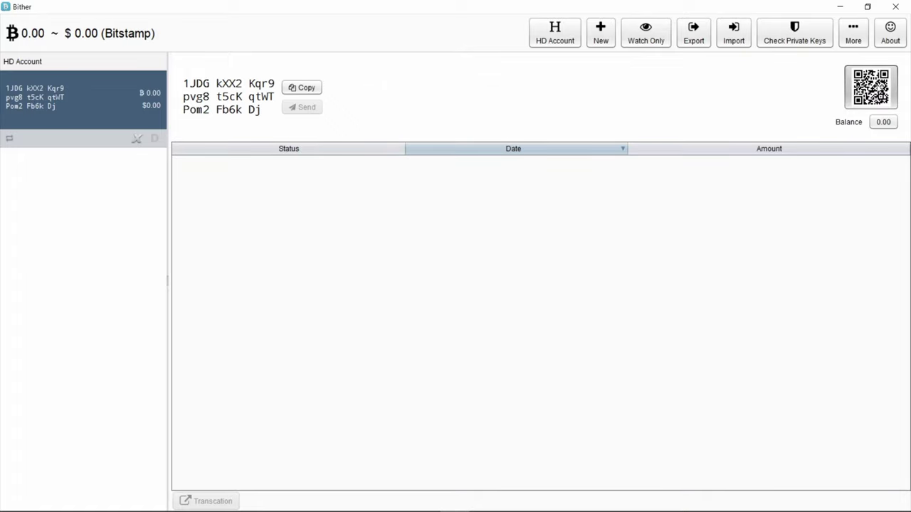
{"action": "left_click", "coordinate": [593, 387]}
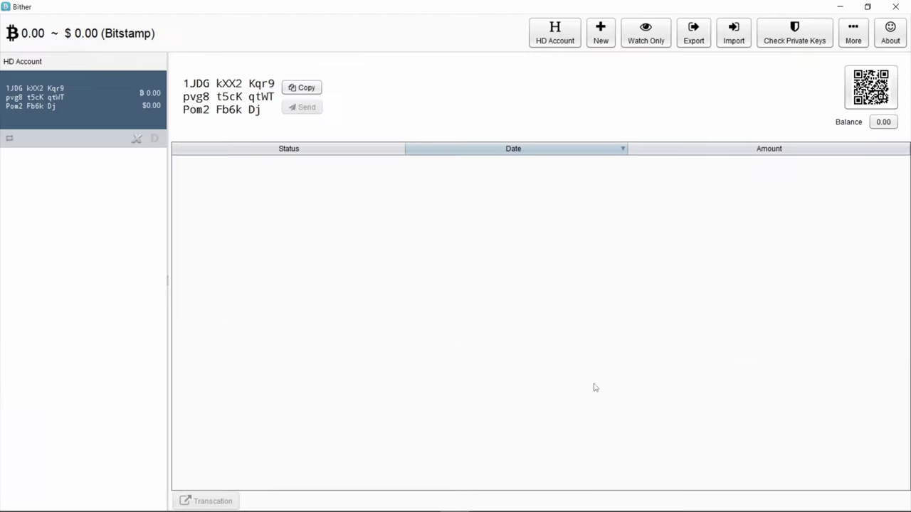
Create one new hot wallet address with xrandom, authorizing with the wallet password, and sort the transaction list by status.
{"action": "left_click", "coordinate": [601, 32]}
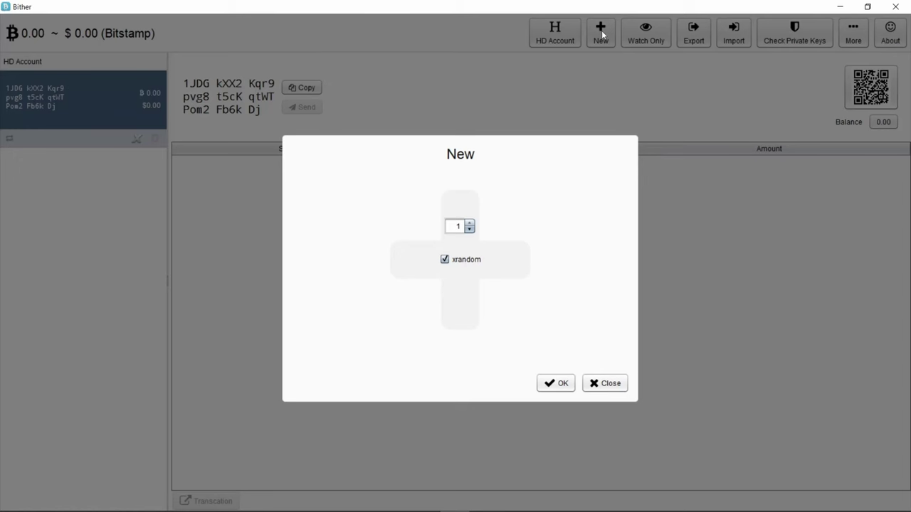
{"action": "left_click", "coordinate": [561, 385]}
{"action": "type", "text": "••••••••"}
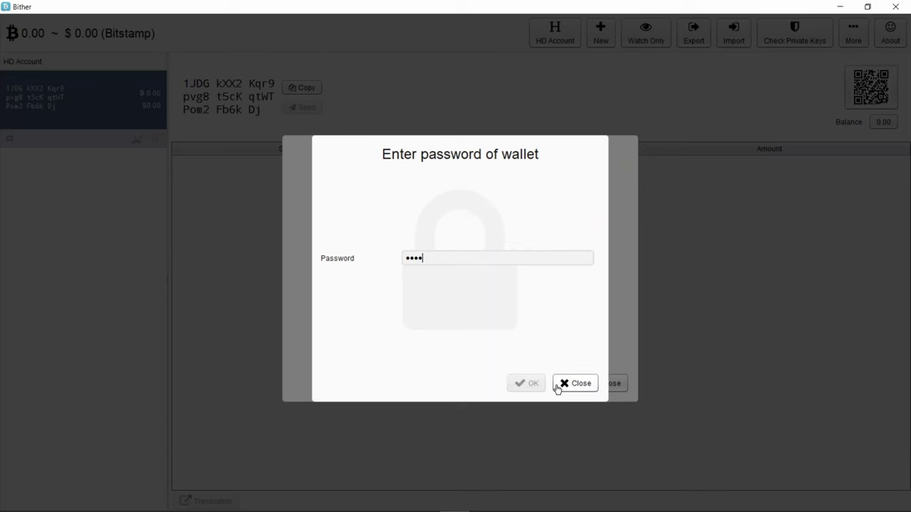
{"action": "key", "text": "Return"}
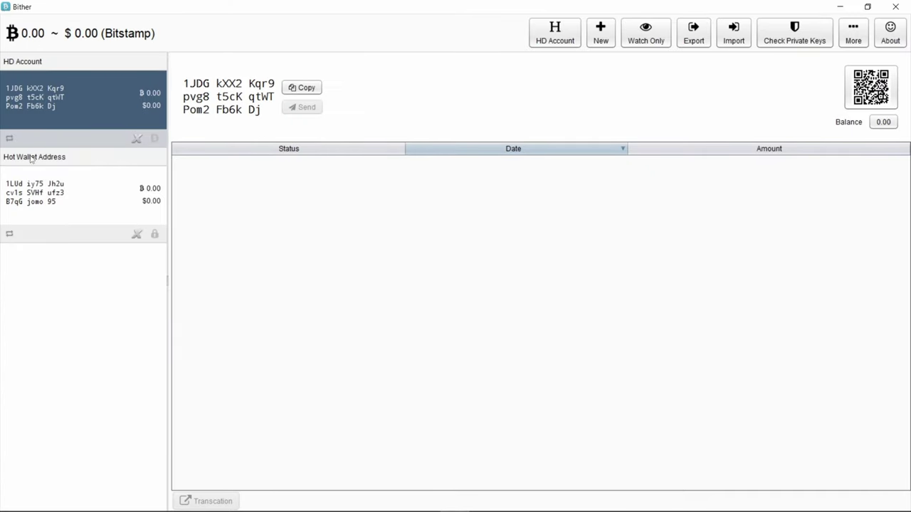
{"action": "left_click", "coordinate": [265, 150]}
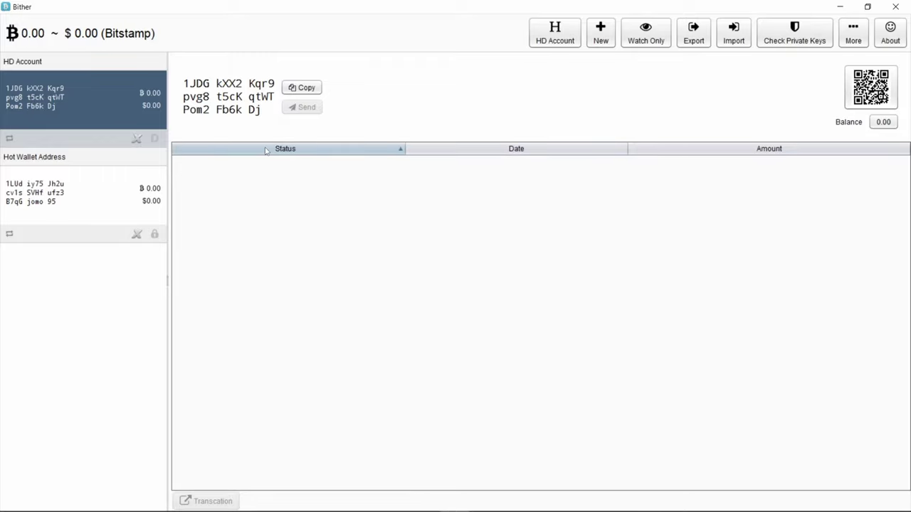
Review the Watch Only, Export and Check Private Keys functions without changing anything.
{"action": "left_click", "coordinate": [647, 35]}
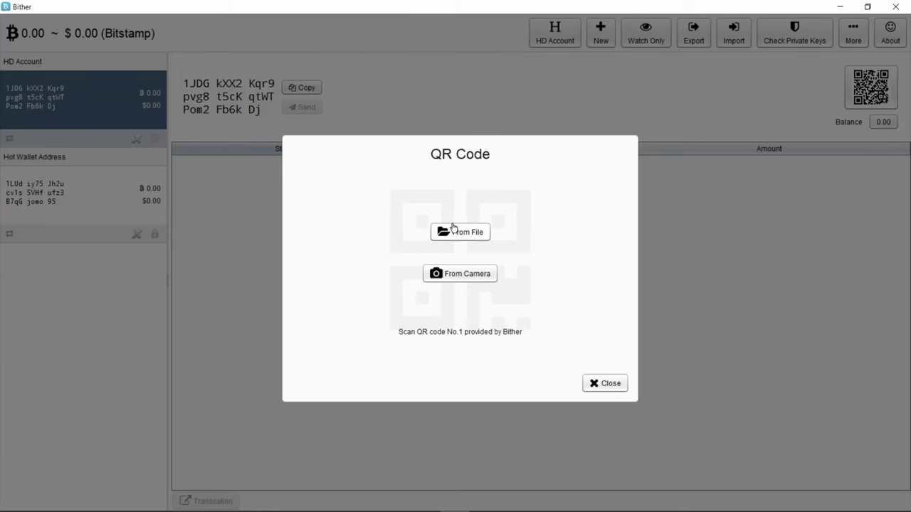
{"action": "left_click", "coordinate": [608, 385]}
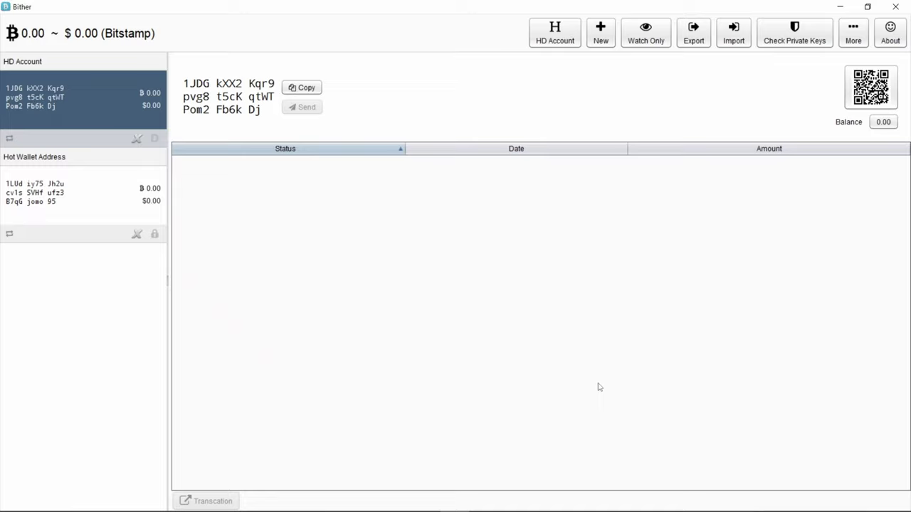
{"action": "left_click", "coordinate": [695, 36]}
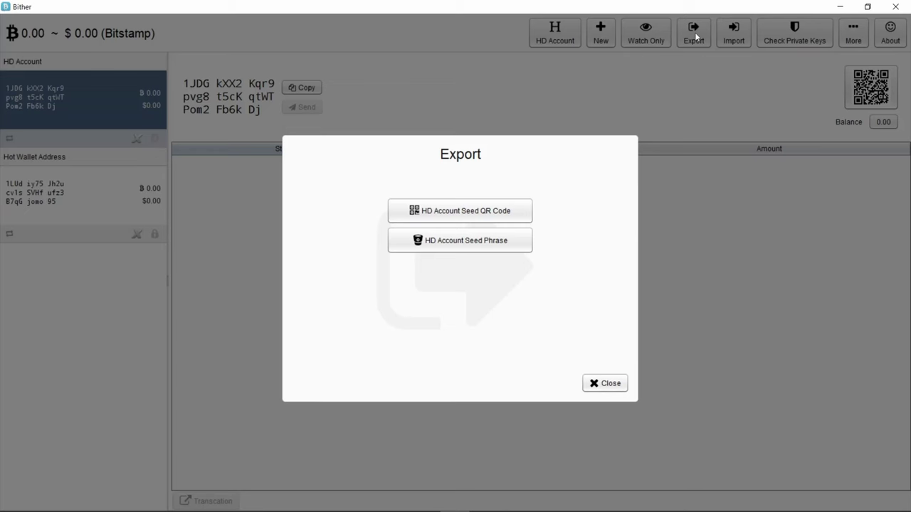
{"action": "left_click", "coordinate": [605, 384]}
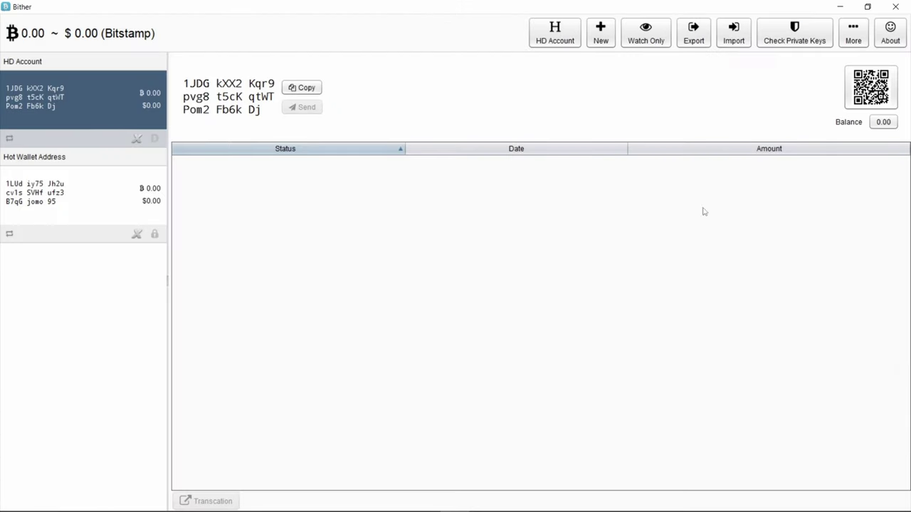
{"action": "left_click", "coordinate": [788, 39]}
Inspect the Vanity Address dialog and the Advance Options with the default transaction fee choices.
{"action": "left_click", "coordinate": [855, 41]}
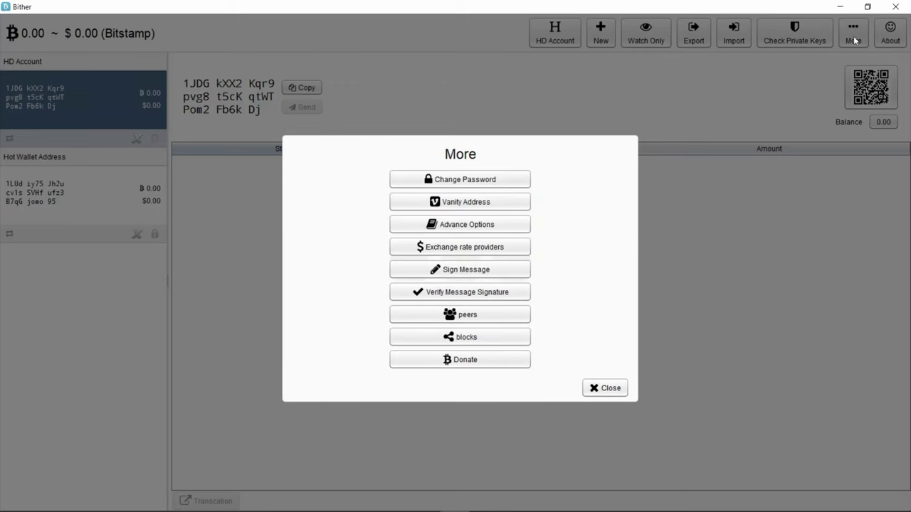
{"action": "left_click", "coordinate": [478, 203]}
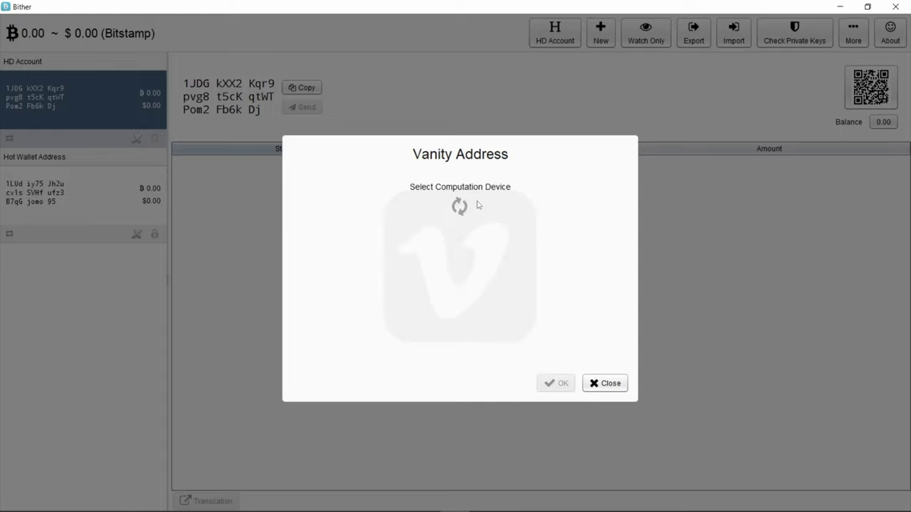
{"action": "left_click", "coordinate": [604, 379]}
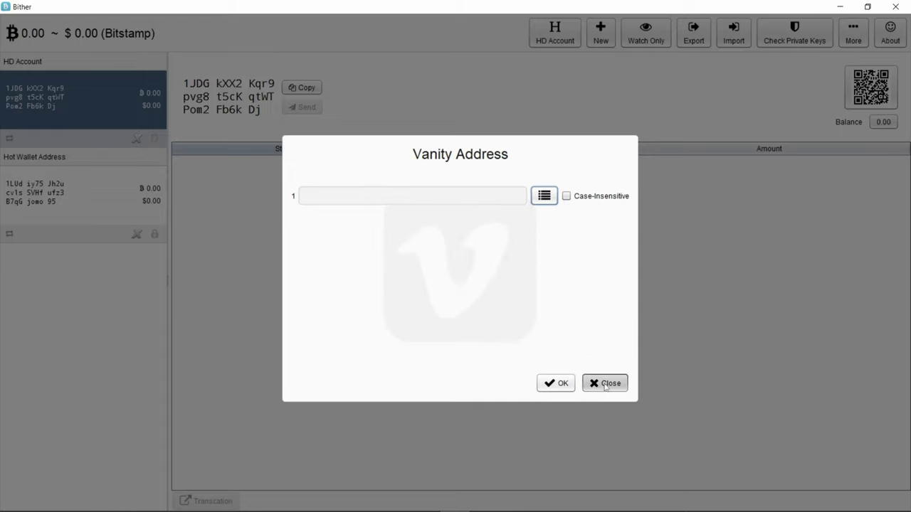
{"action": "left_click", "coordinate": [857, 39]}
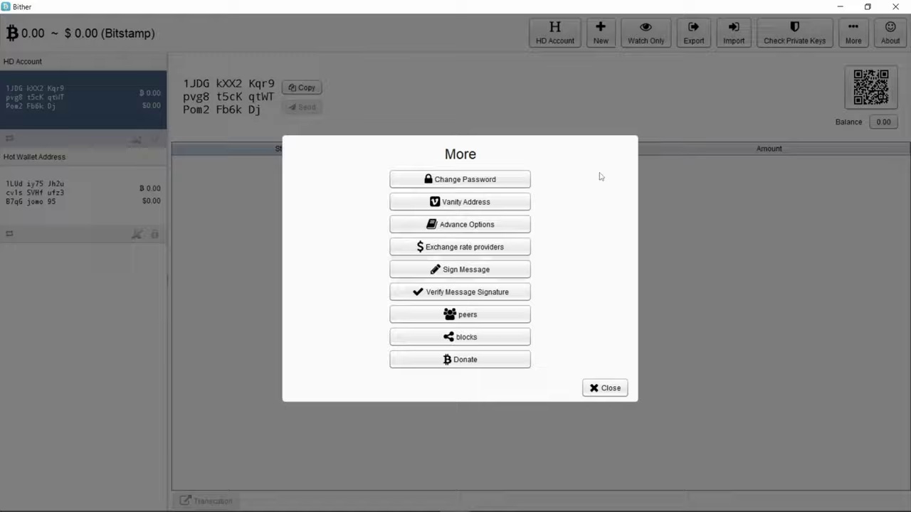
{"action": "left_click", "coordinate": [498, 227]}
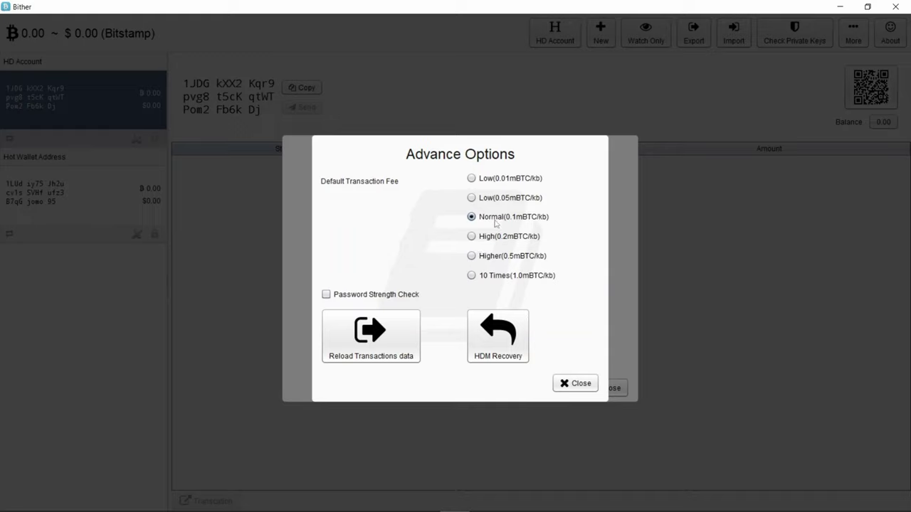
{"action": "key", "text": "Escape"}
Inspect the exchange rate provider and currency settings, keeping the current provider.
{"action": "left_click", "coordinate": [463, 249]}
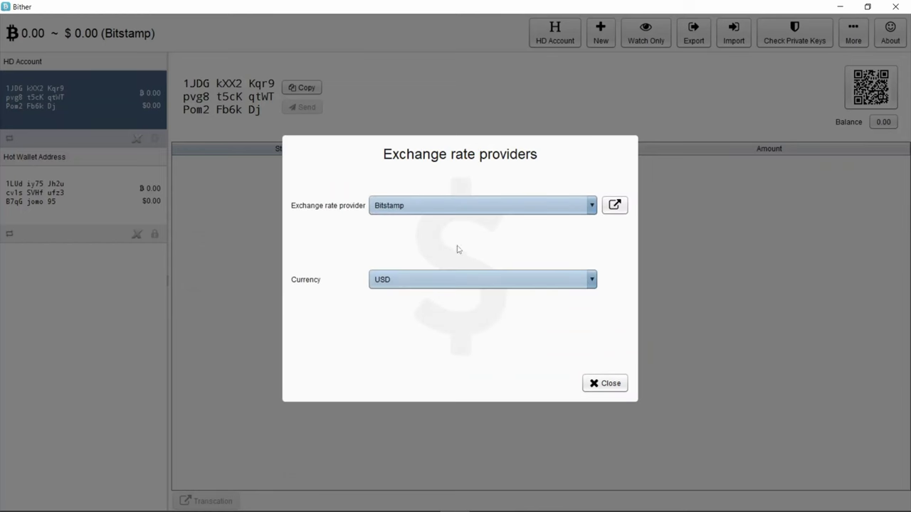
{"action": "left_click", "coordinate": [443, 206]}
{"action": "left_click", "coordinate": [442, 205]}
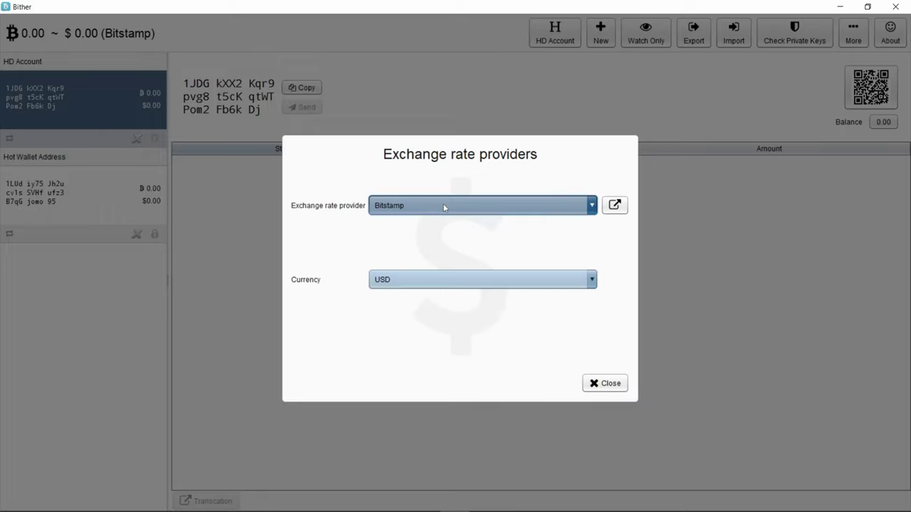
{"action": "left_click", "coordinate": [610, 384]}
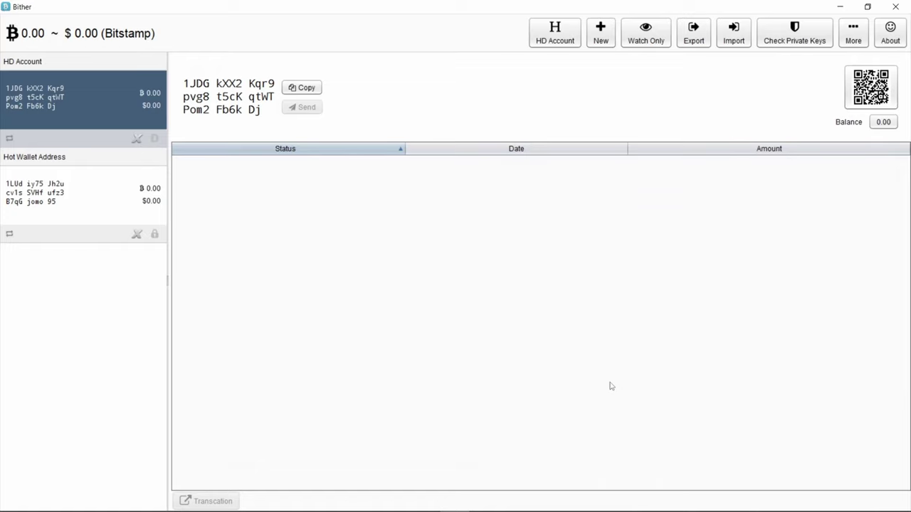
Look at the Sign Message and Verify Message Signature dialogs, closing each one.
{"action": "left_click", "coordinate": [853, 32]}
{"action": "left_click", "coordinate": [473, 268]}
{"action": "left_click", "coordinate": [575, 382]}
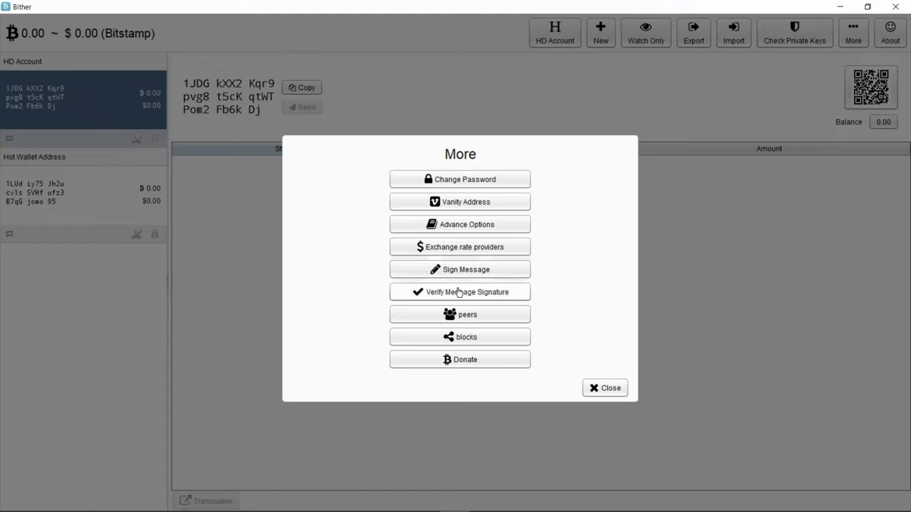
{"action": "left_click", "coordinate": [432, 293]}
{"action": "left_click", "coordinate": [609, 383]}
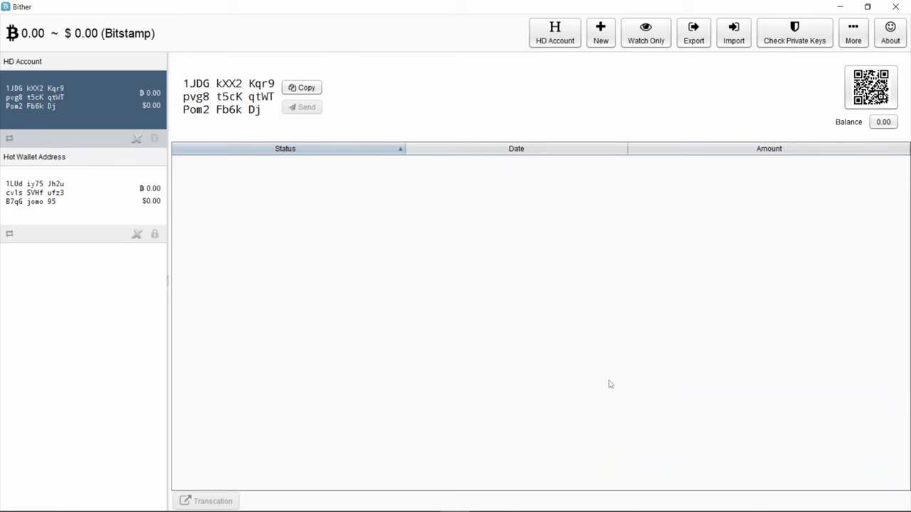
Examine the list of connected network peers and leave it.
{"action": "left_click", "coordinate": [851, 34]}
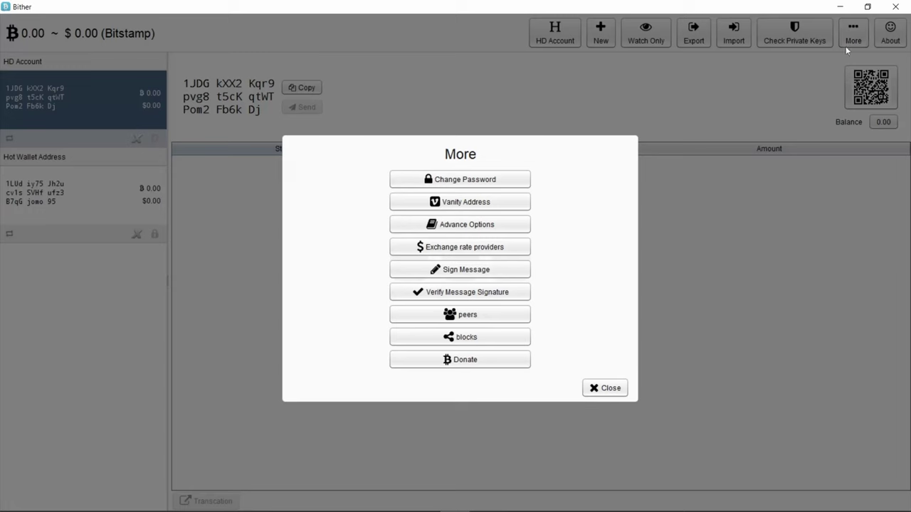
{"action": "left_click", "coordinate": [450, 315]}
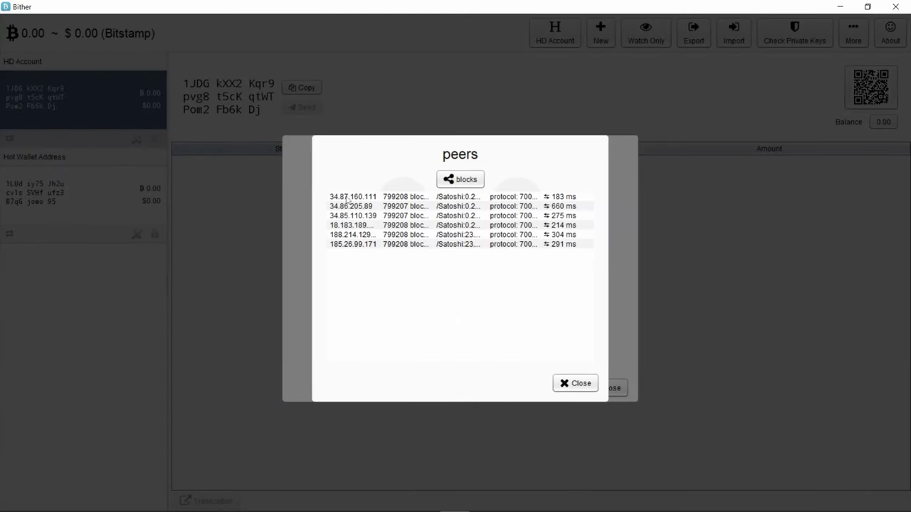
{"action": "left_click", "coordinate": [460, 179]}
{"action": "key", "text": "Escape"}
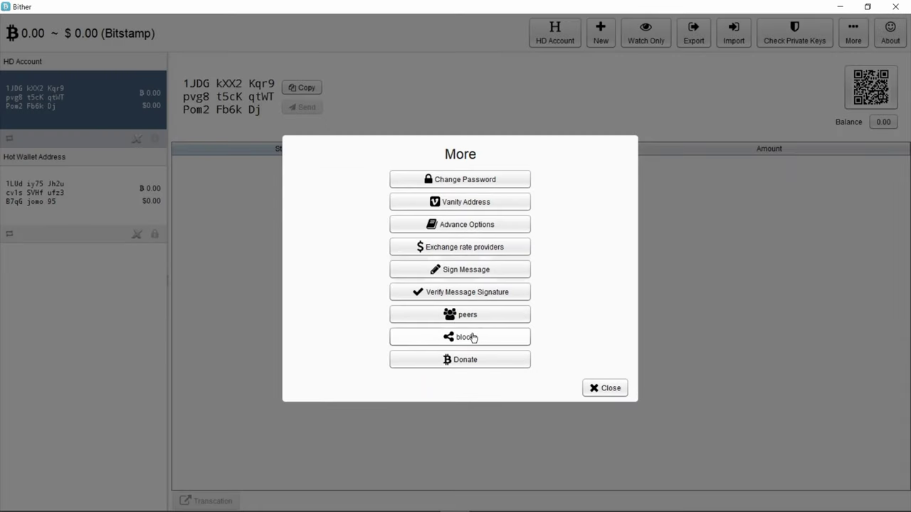
Read through the list of recent blocks and return to the main wallet view.
{"action": "left_click", "coordinate": [468, 336]}
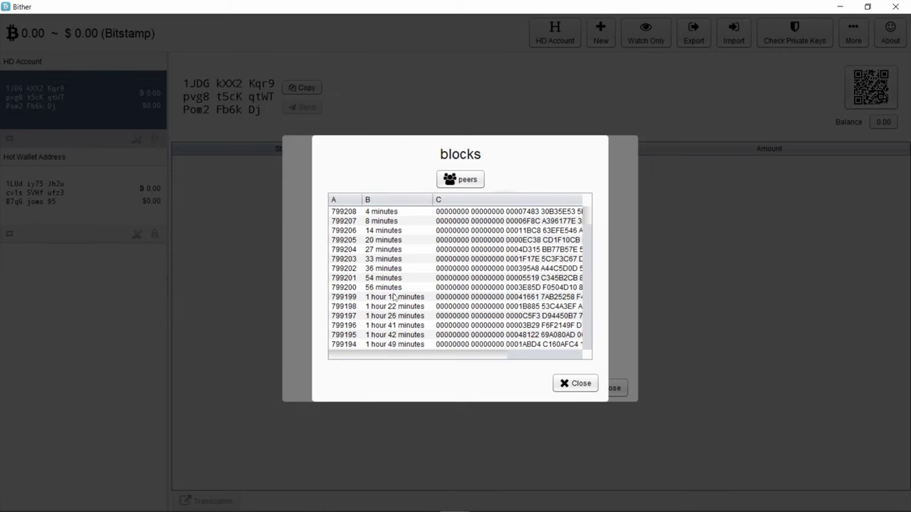
{"action": "scroll", "coordinate": [395, 298], "scroll_direction": "down", "scroll_amount": 20}
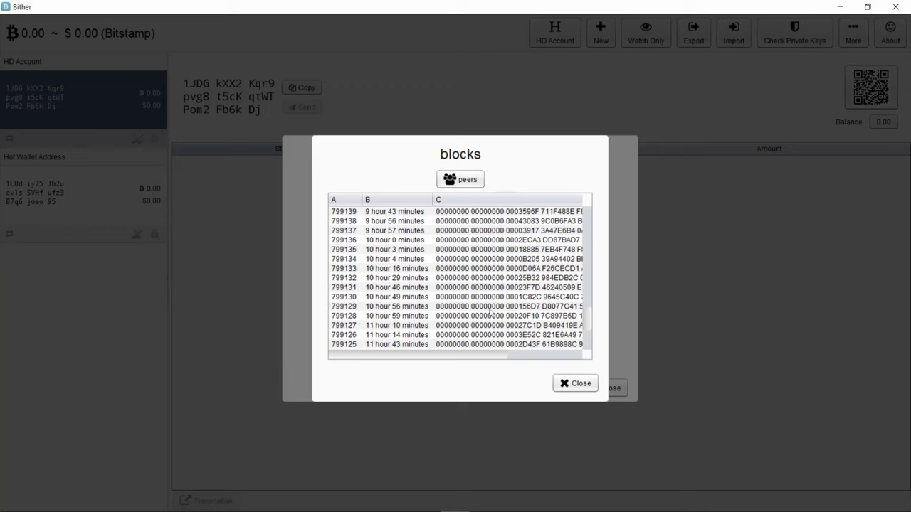
{"action": "scroll", "coordinate": [489, 313], "scroll_direction": "down", "scroll_amount": 5}
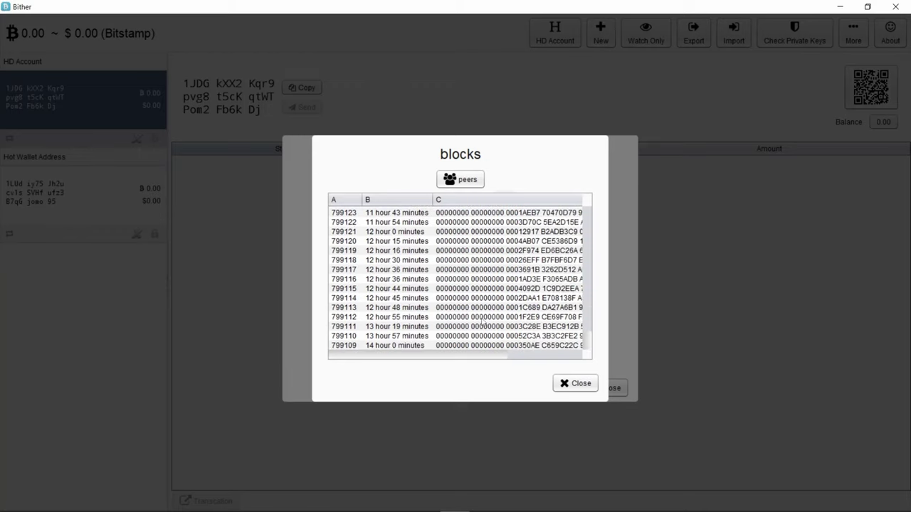
{"action": "left_click", "coordinate": [572, 383]}
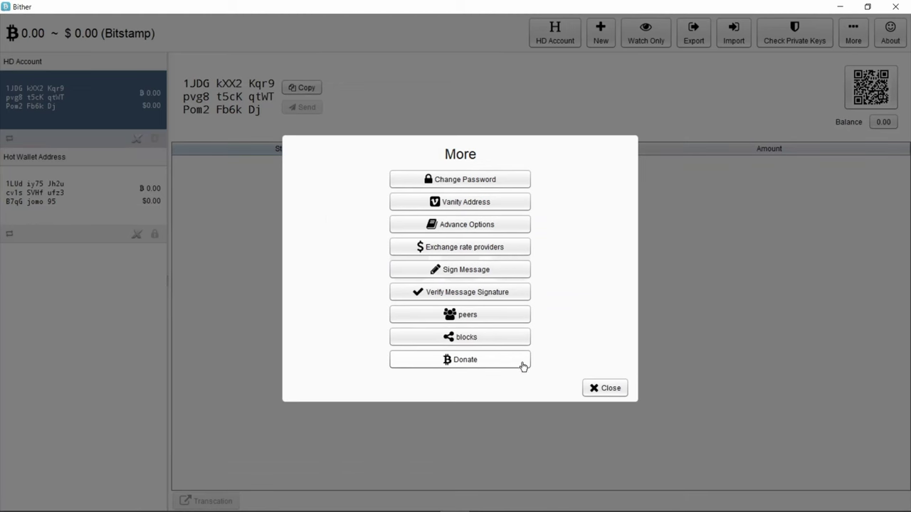
{"action": "left_click", "coordinate": [597, 386]}
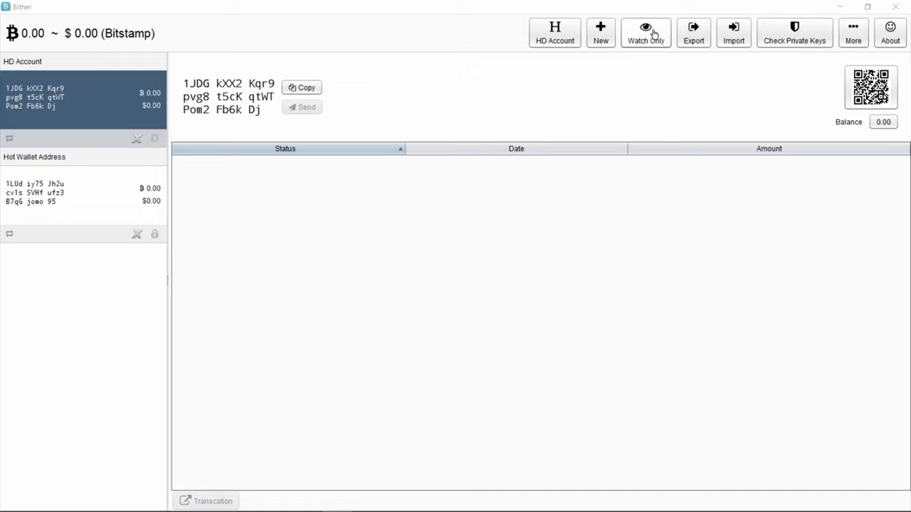
Compare the details of the hot wallet address and the HD account, ending with the hot wallet address selected.
{"action": "left_click", "coordinate": [94, 189]}
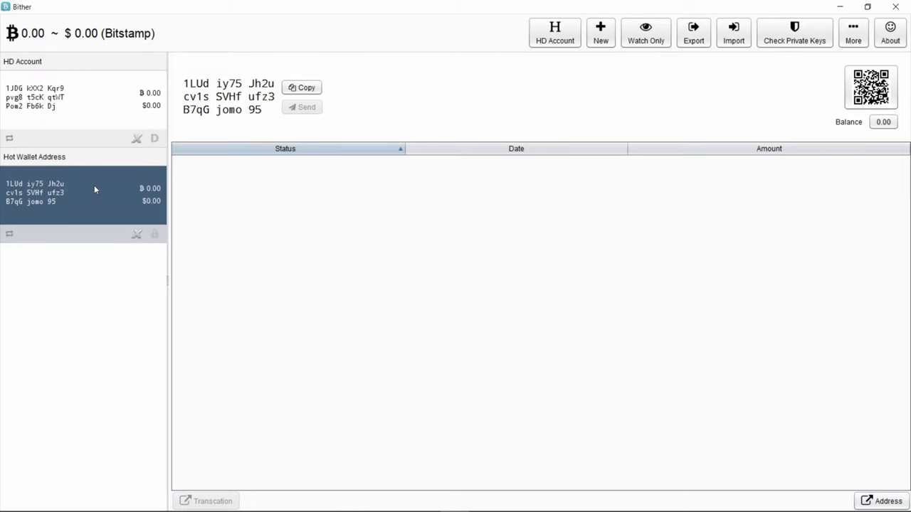
{"action": "left_click", "coordinate": [104, 89]}
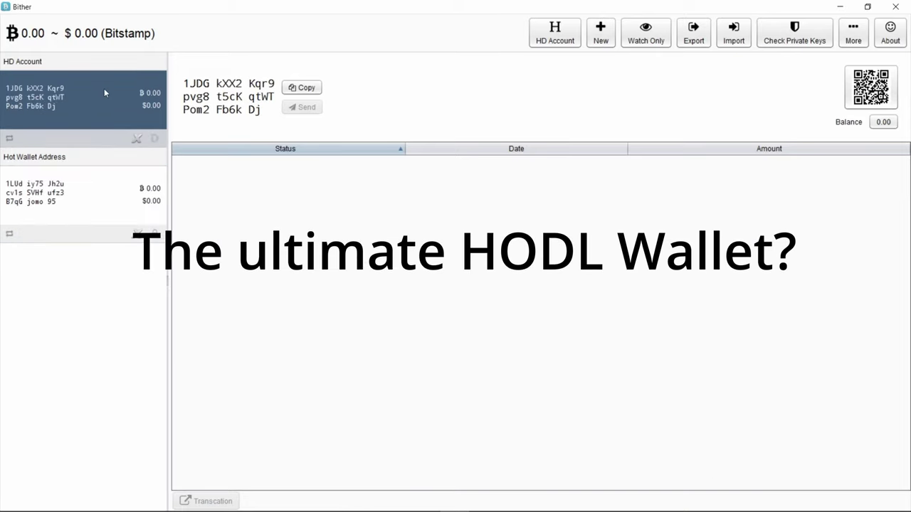
{"action": "left_click", "coordinate": [129, 175]}
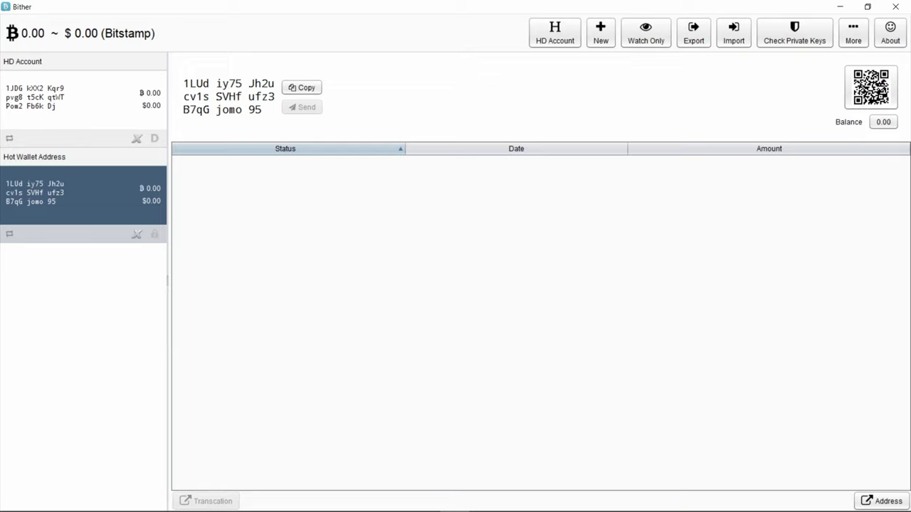
Reveal the HD account's seed phrase by entering the wallet password, read it, and close the phrase.
{"action": "left_click", "coordinate": [44, 97]}
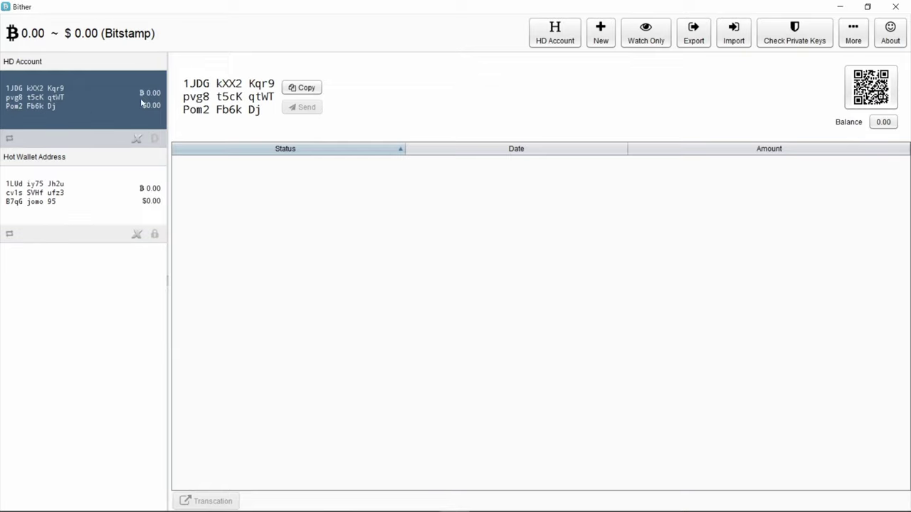
{"action": "left_click", "coordinate": [567, 37]}
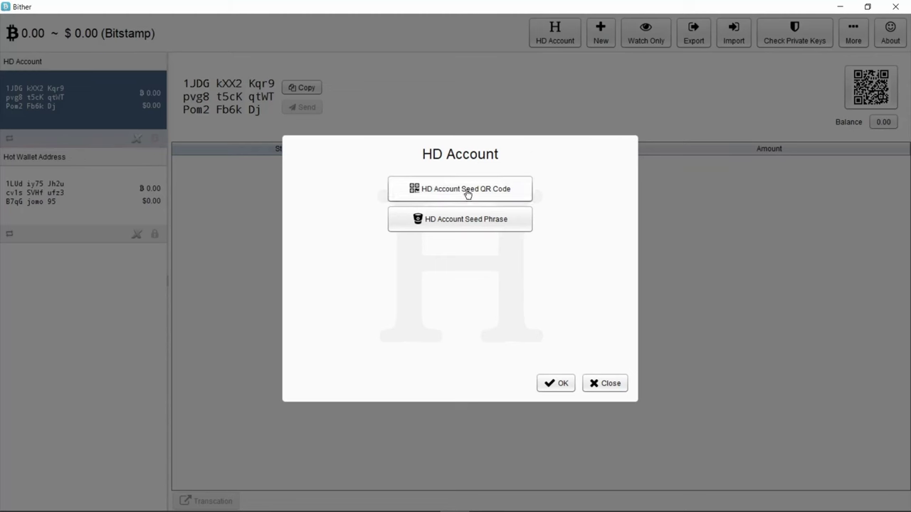
{"action": "left_click", "coordinate": [456, 223]}
{"action": "type", "text": "********"}
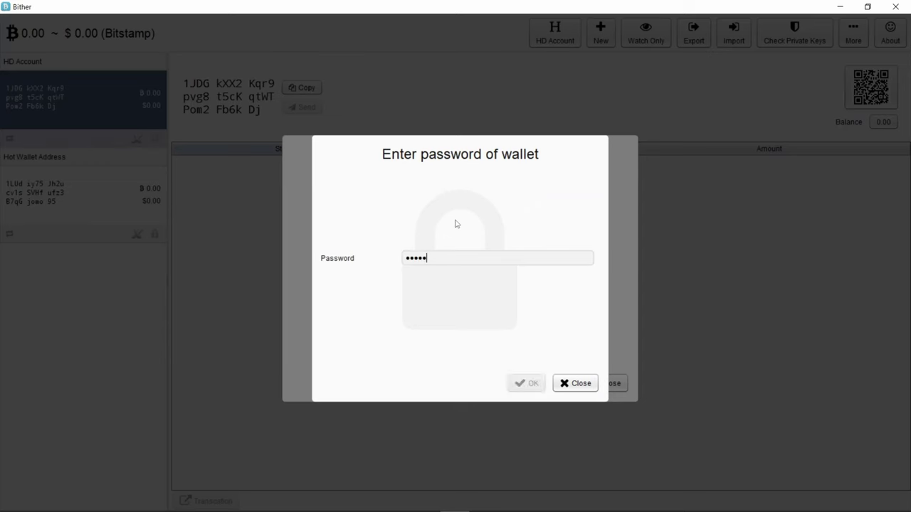
{"action": "key", "text": "Return"}
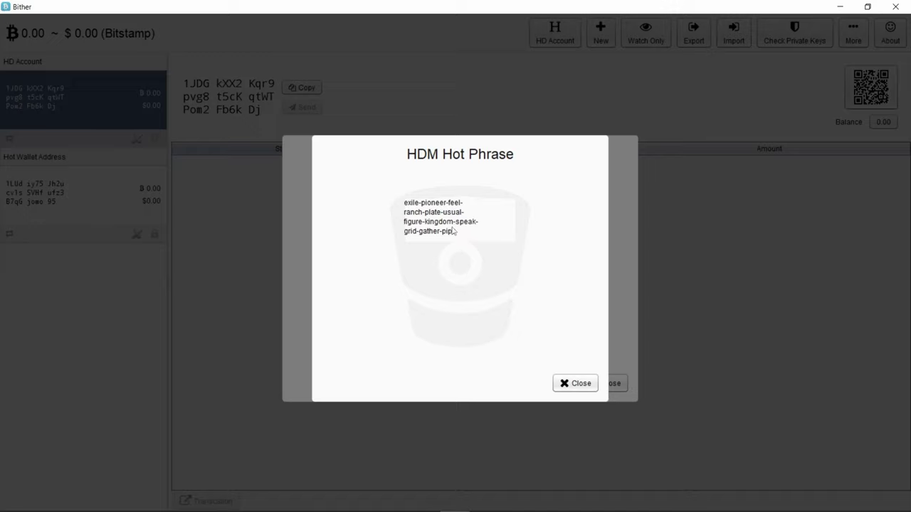
{"action": "left_click", "coordinate": [576, 384]}
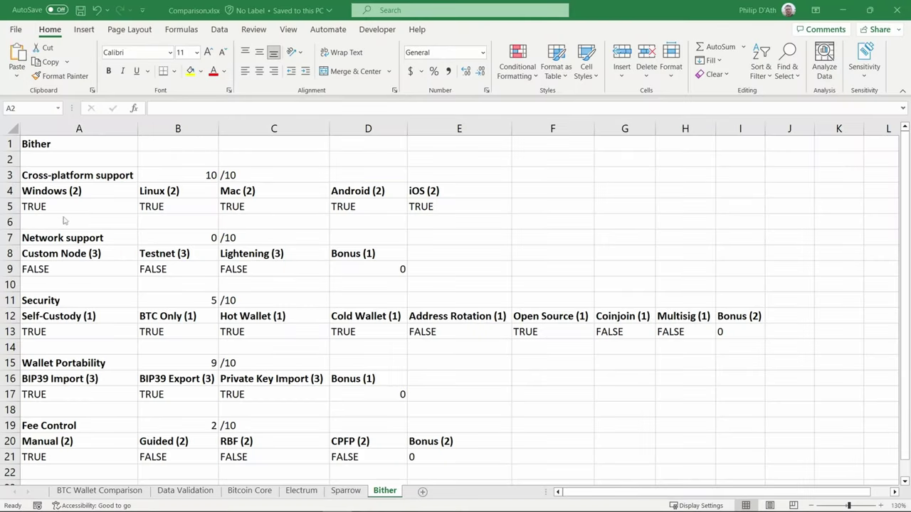
Switch to the Comparison.xlsx workbook in Excel and review the Cross-platform support and Network support ratings on the Bither sheet.
{"action": "left_click", "coordinate": [178, 177]}
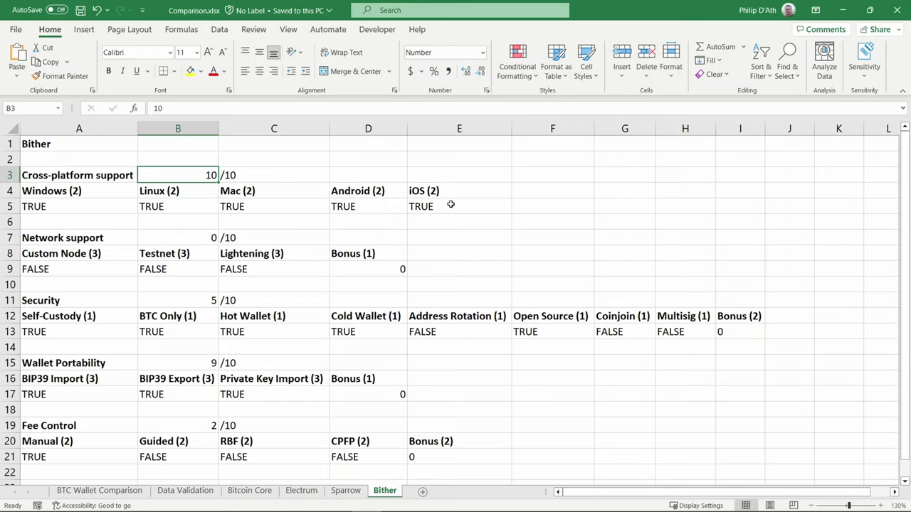
{"action": "left_click", "coordinate": [163, 237]}
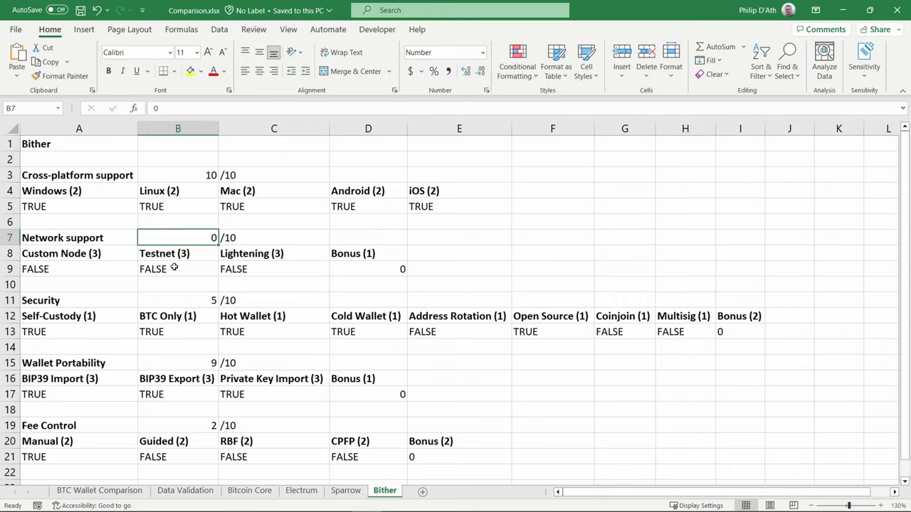
{"action": "left_click", "coordinate": [342, 269]}
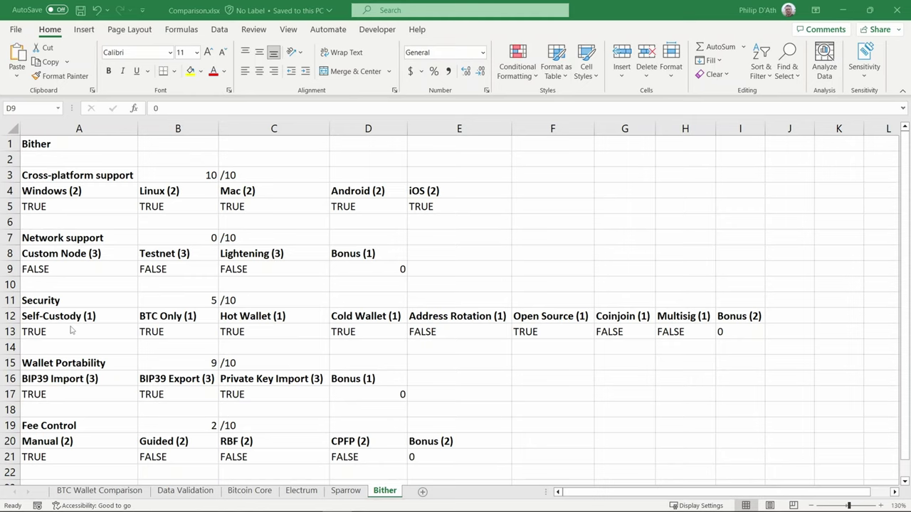
Go through Bither's Security ratings, from the hot and cold wallet criteria through Address Rotation, Open Source, Coinjoin and Multisig to Bonus.
{"action": "left_click", "coordinate": [244, 332]}
{"action": "left_click", "coordinate": [382, 336]}
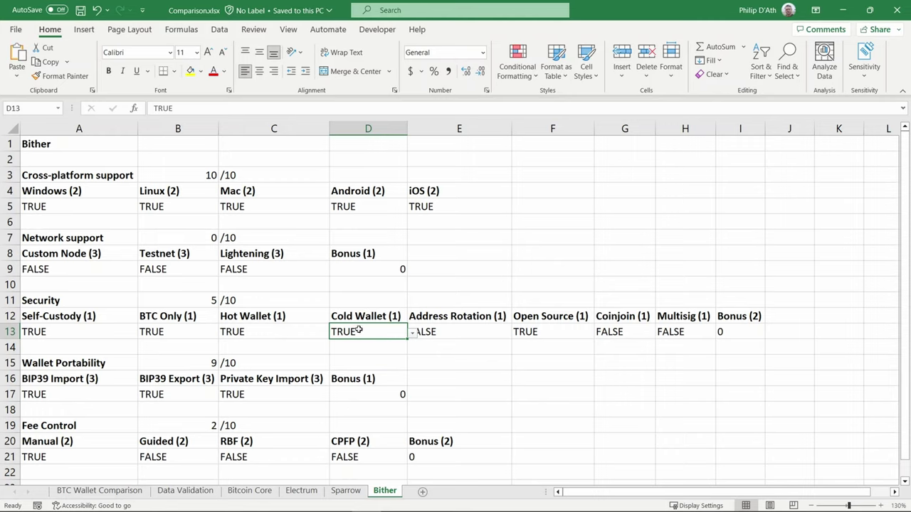
{"action": "left_click", "coordinate": [468, 335]}
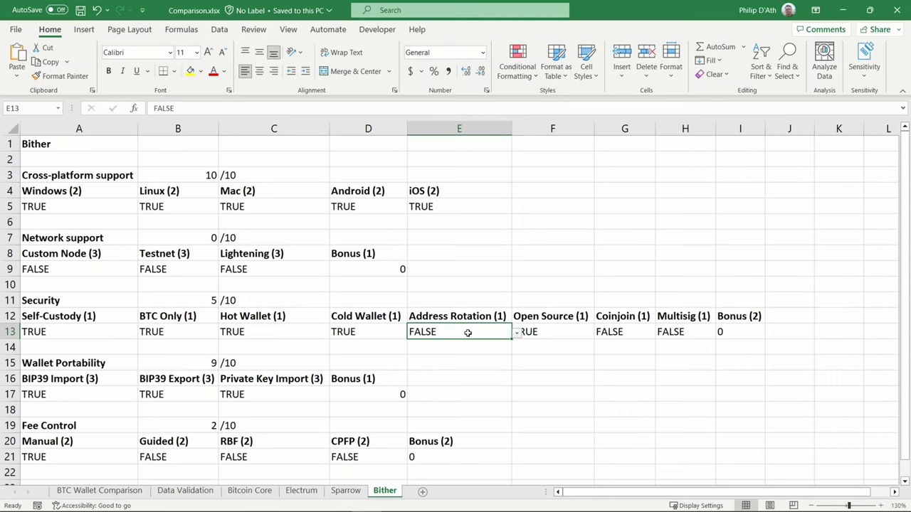
{"action": "left_click", "coordinate": [560, 350]}
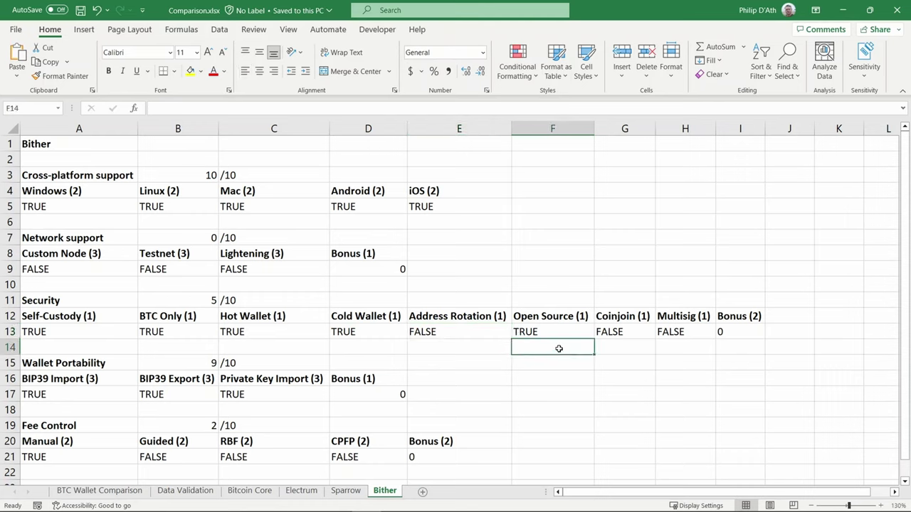
{"action": "left_click", "coordinate": [563, 329]}
{"action": "left_click", "coordinate": [634, 334]}
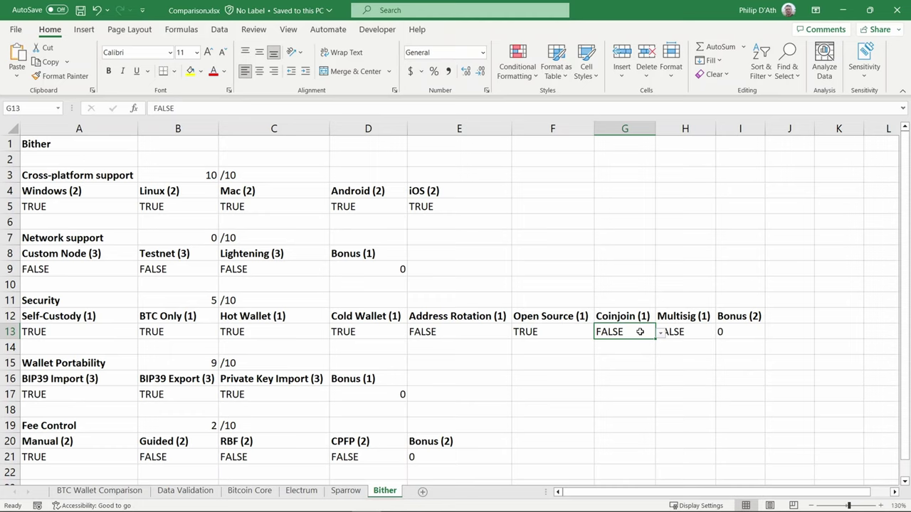
{"action": "left_click", "coordinate": [688, 332]}
{"action": "left_click", "coordinate": [780, 326]}
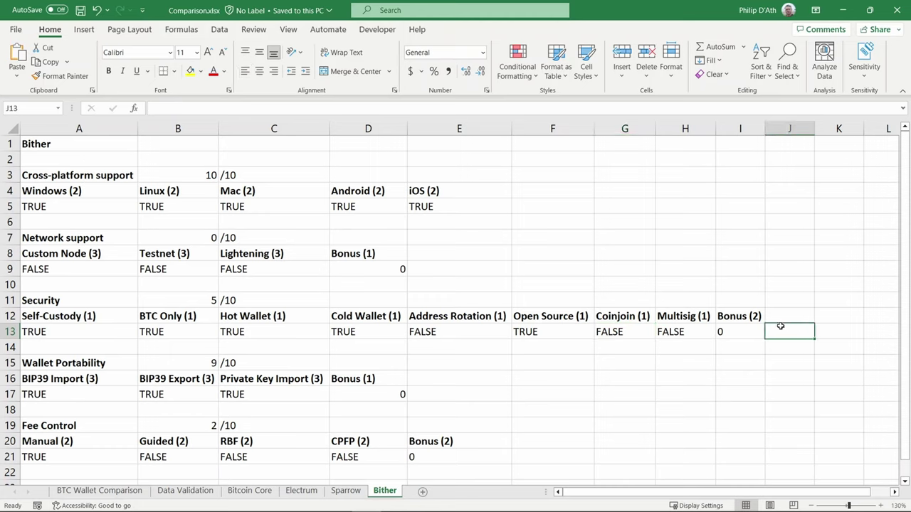
{"action": "left_click", "coordinate": [751, 327]}
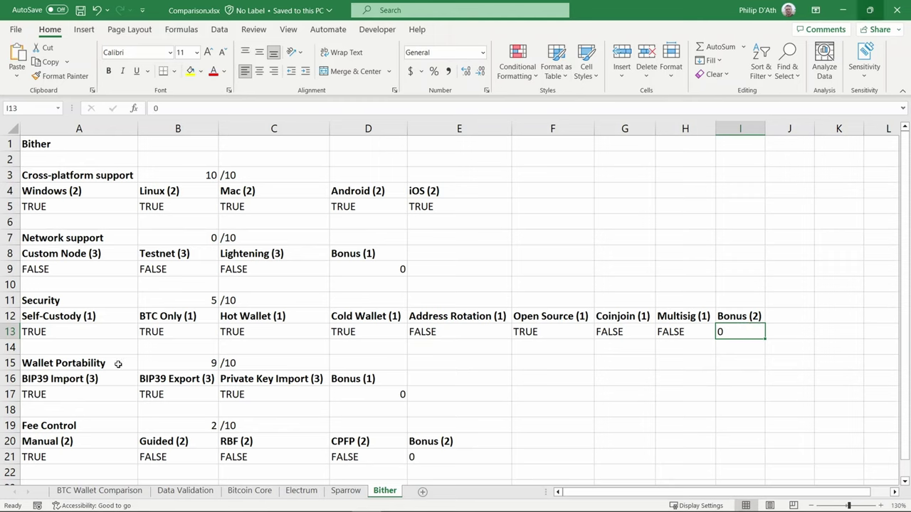
Review Bither's Wallet Portability score and its BIP39 Import, BIP39 Export, Private Key Import and Bonus ratings.
{"action": "left_click", "coordinate": [145, 363]}
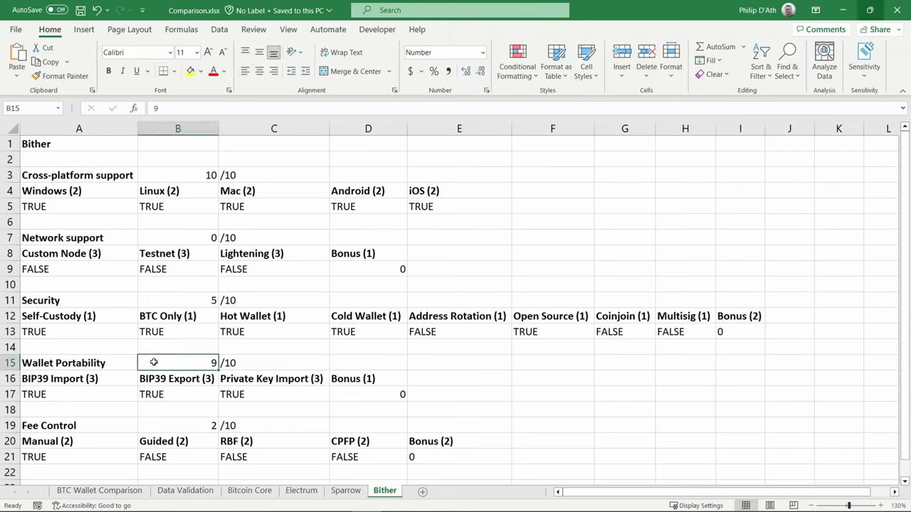
{"action": "left_click", "coordinate": [65, 394]}
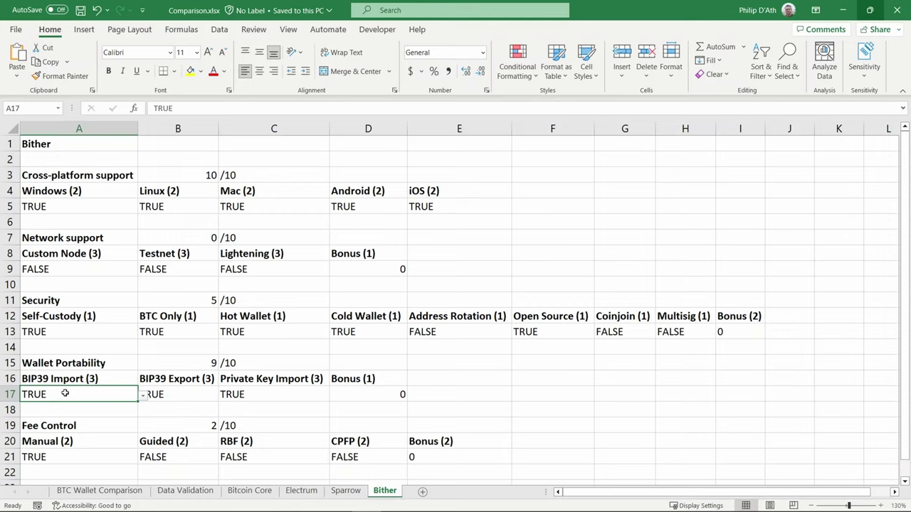
{"action": "left_click", "coordinate": [182, 388]}
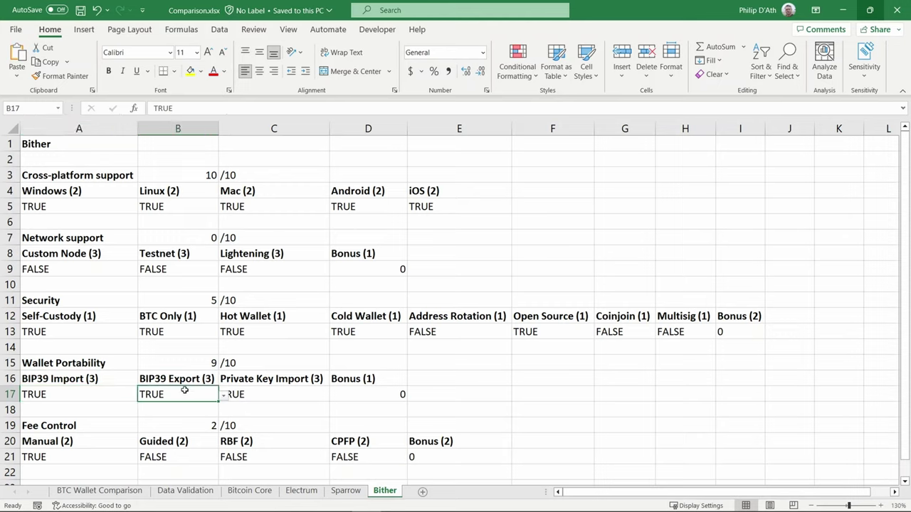
{"action": "left_click", "coordinate": [279, 391]}
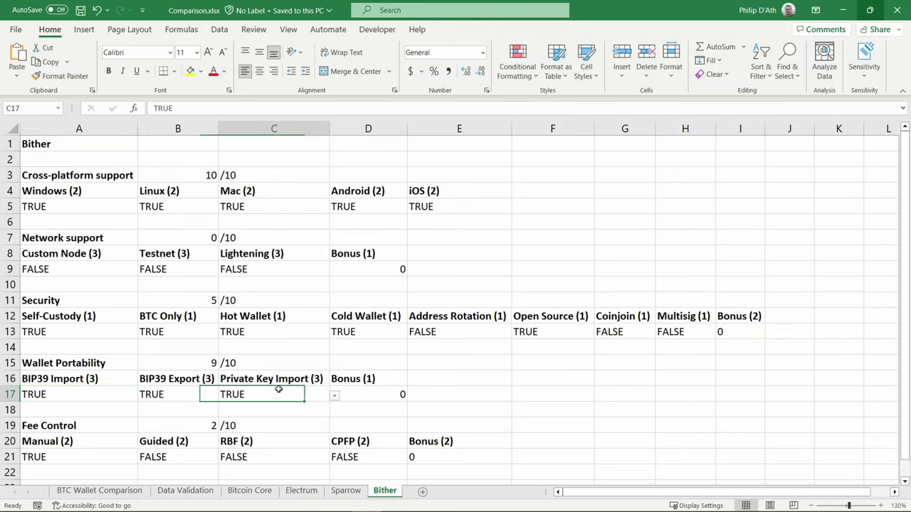
{"action": "left_click", "coordinate": [395, 390]}
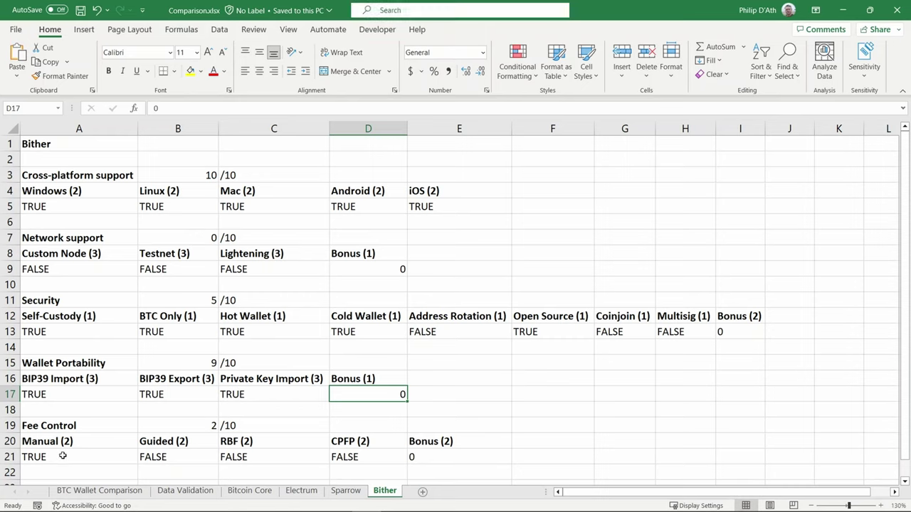
Review Bither's Fee Control ratings from Manual to Bonus, and inspect its overall score on the BTC Wallet Comparison sheet.
{"action": "left_click", "coordinate": [63, 456]}
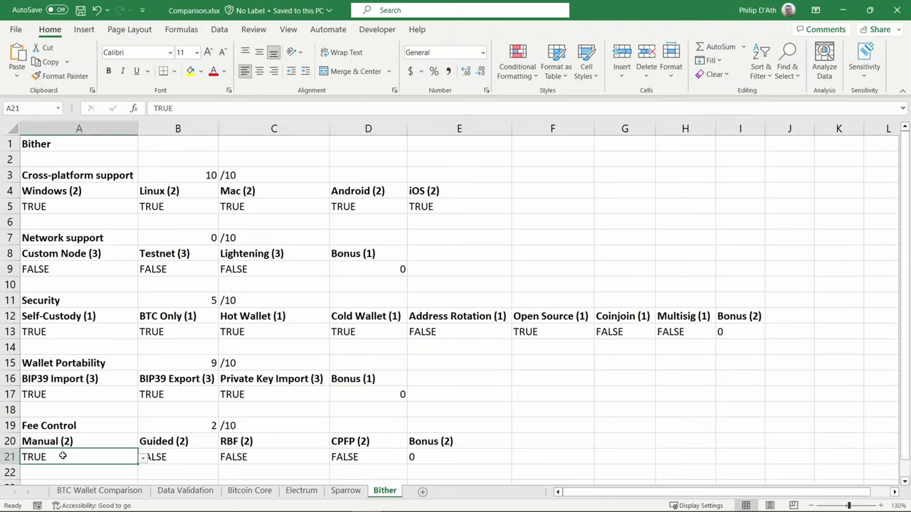
{"action": "left_click", "coordinate": [165, 457]}
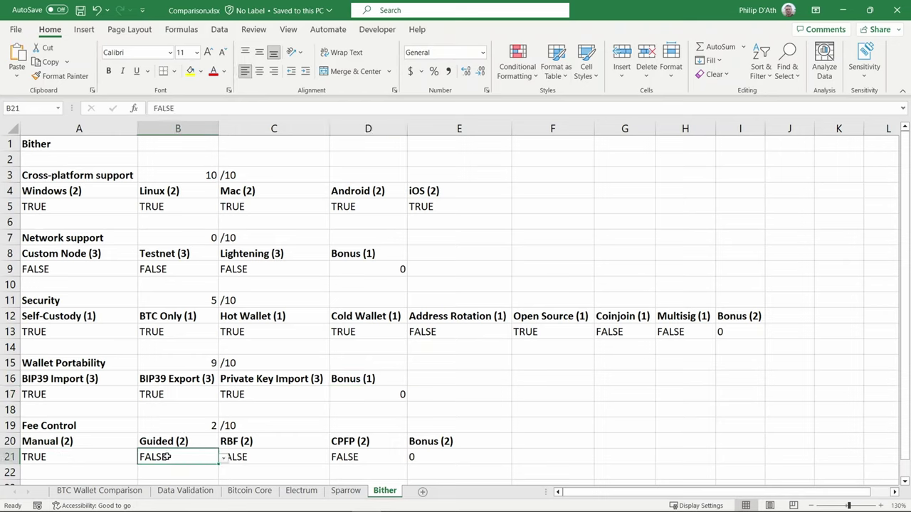
{"action": "left_click", "coordinate": [260, 457]}
{"action": "left_click", "coordinate": [364, 456]}
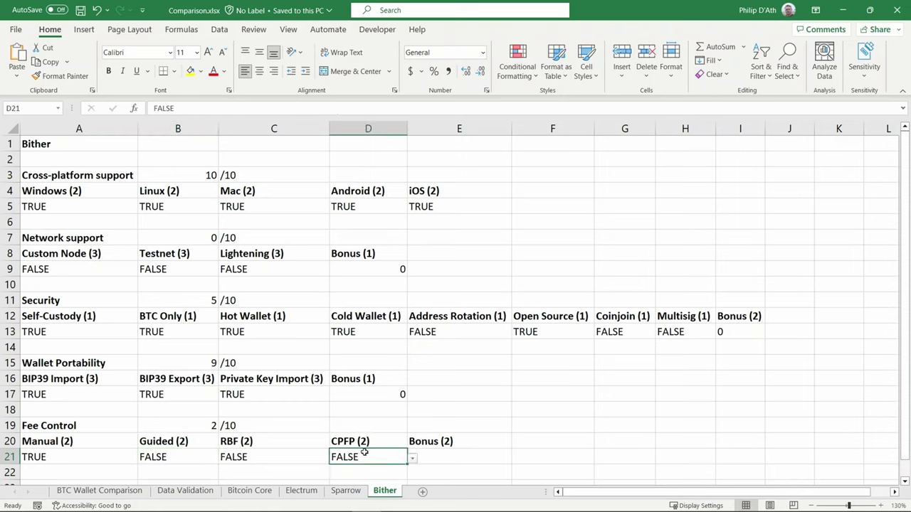
{"action": "left_click", "coordinate": [464, 451]}
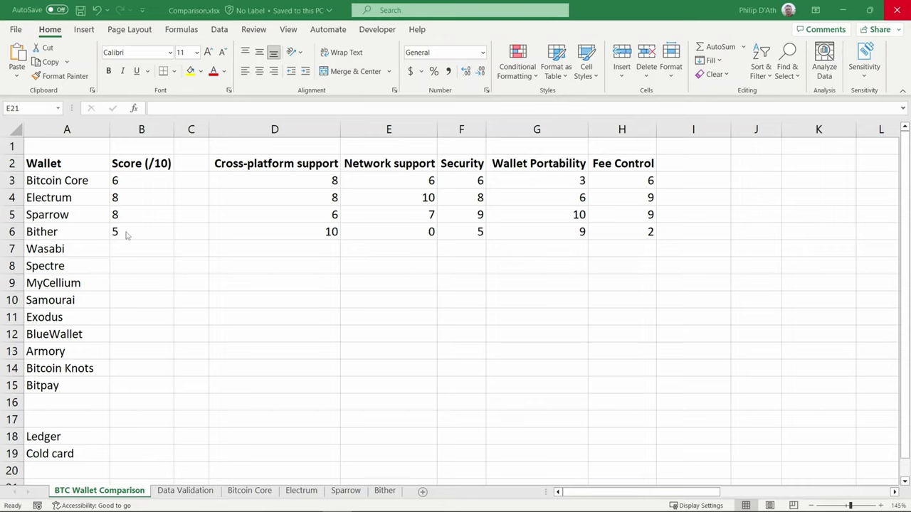
{"action": "left_click", "coordinate": [131, 230]}
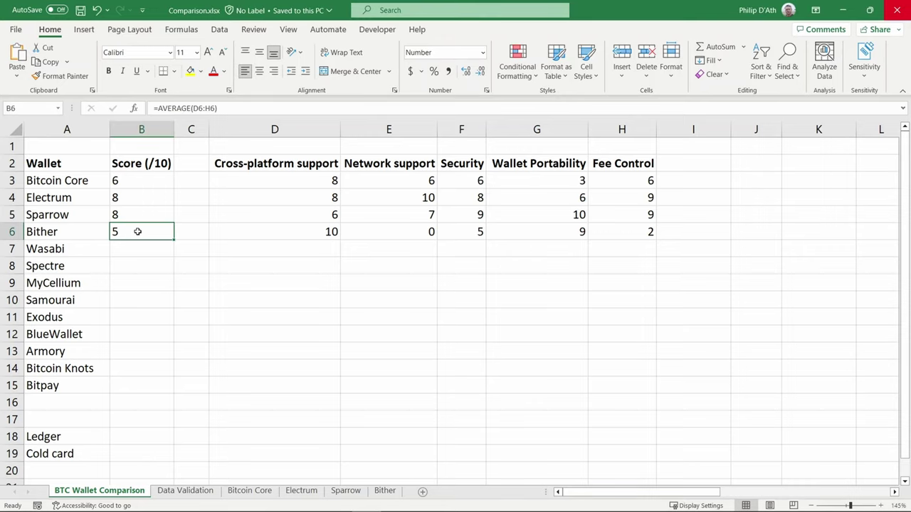